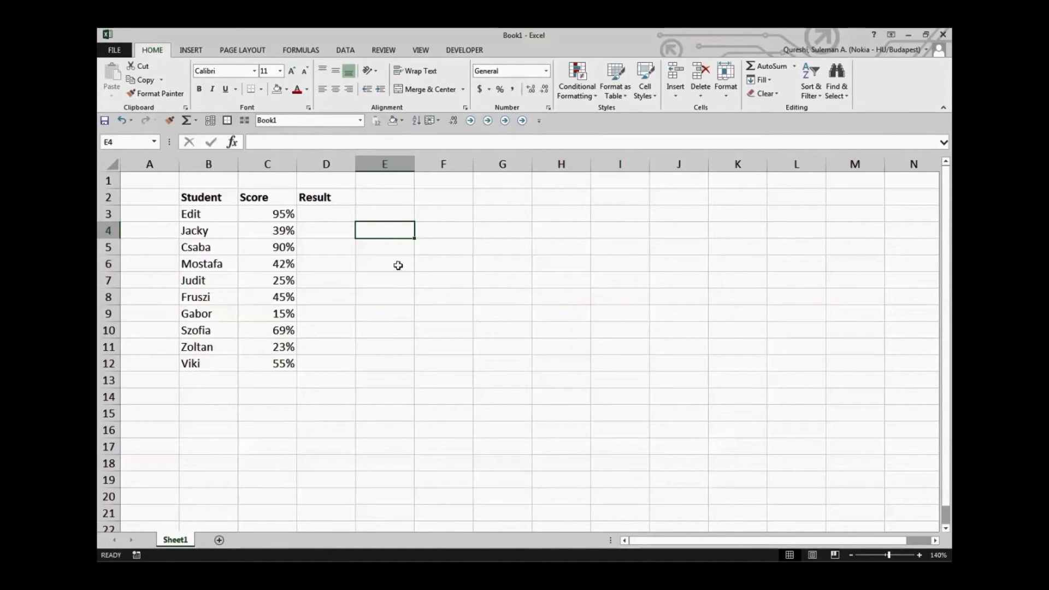
left_click(213, 198)
left_click_drag(213, 197, 326, 197)
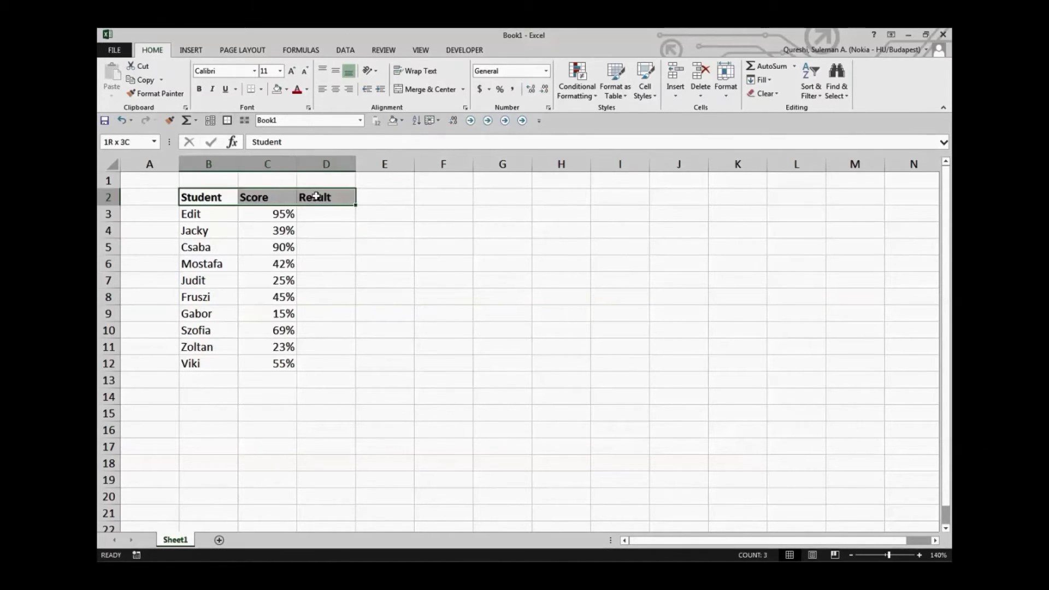
left_click(212, 198)
left_click_drag(211, 199, 205, 361)
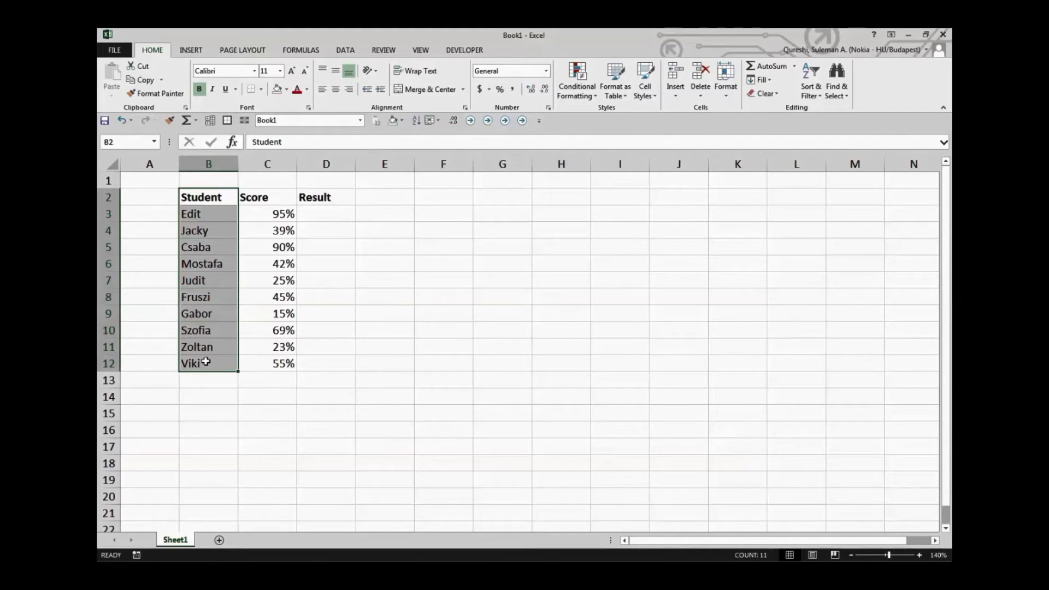
left_click_drag(274, 201, 304, 375)
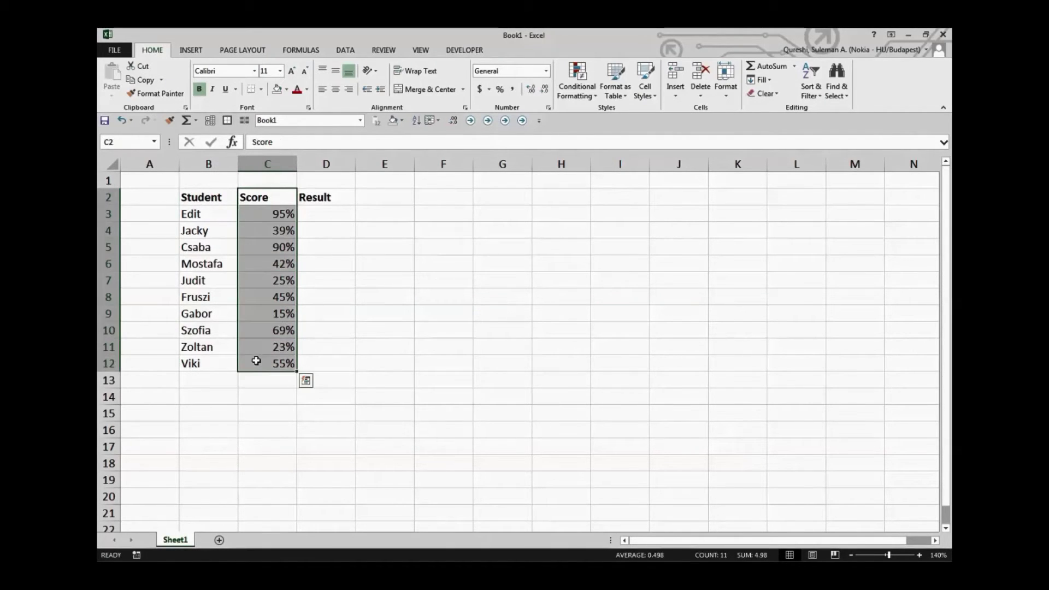
left_click(339, 196)
left_click_drag(328, 208, 339, 351)
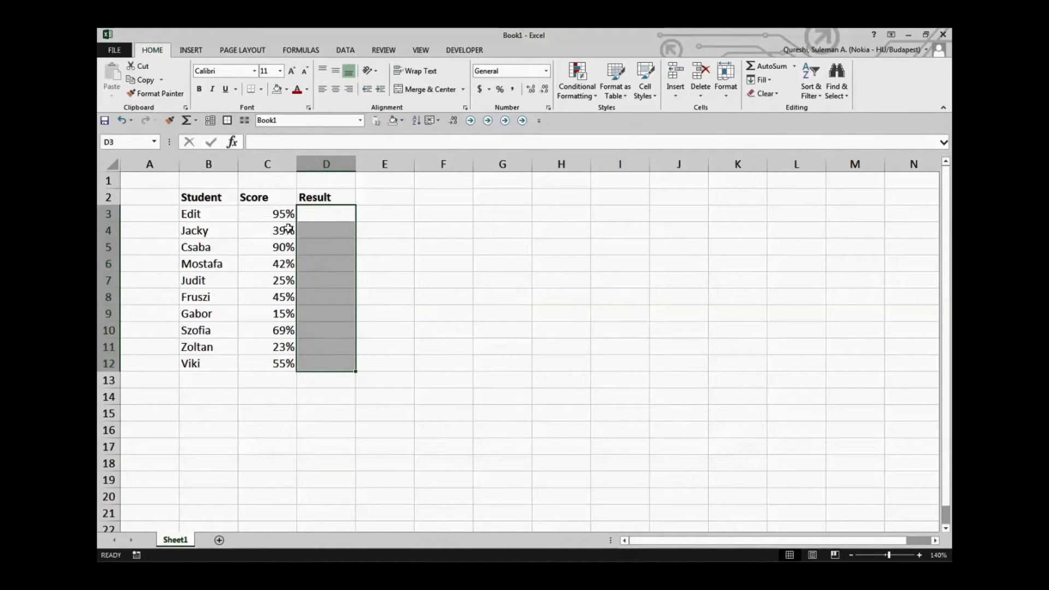
left_click(335, 216)
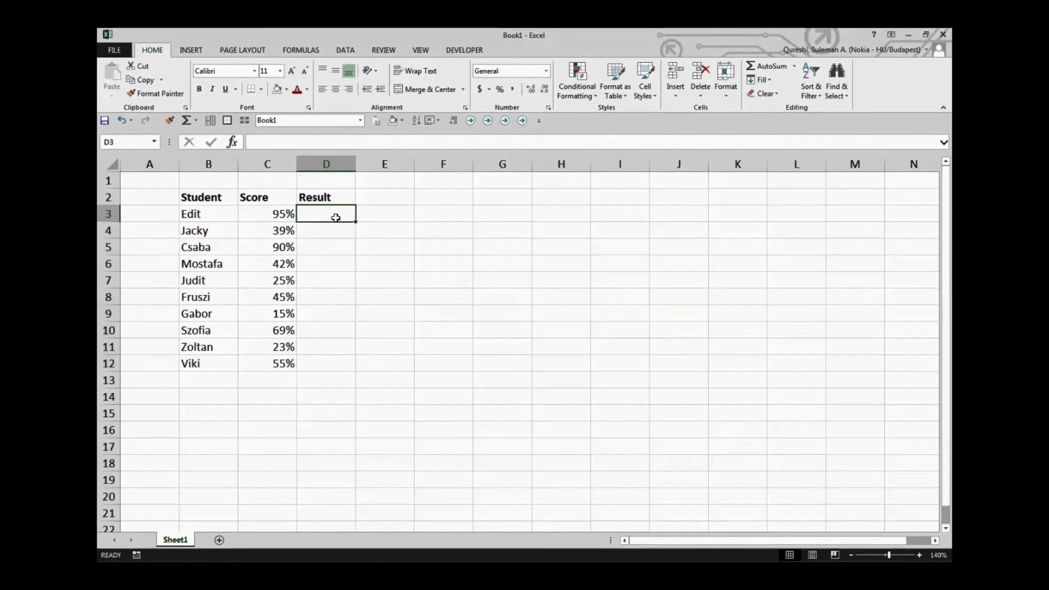
left_click(235, 143)
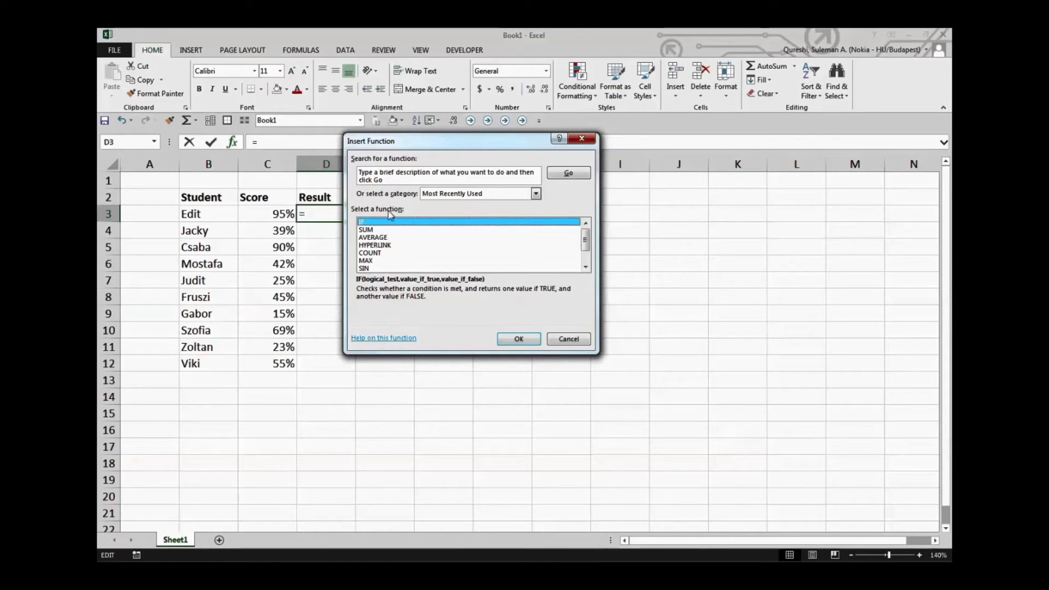
left_click(585, 344)
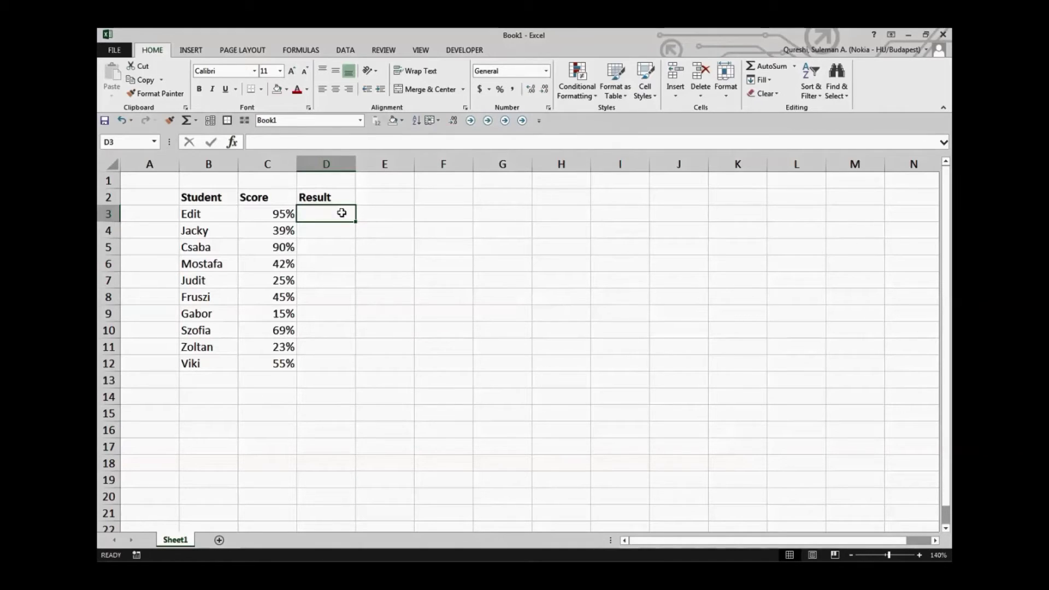
left_click(453, 216)
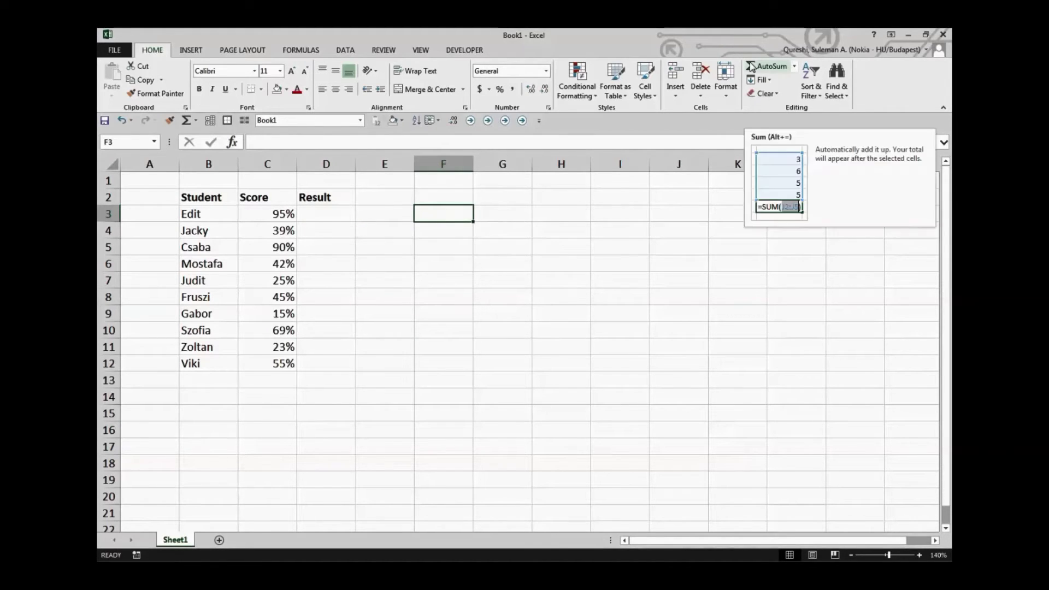
Step: Enter the label 'Pass Rate' in F3 and the value 40% in G3
type("Pass")
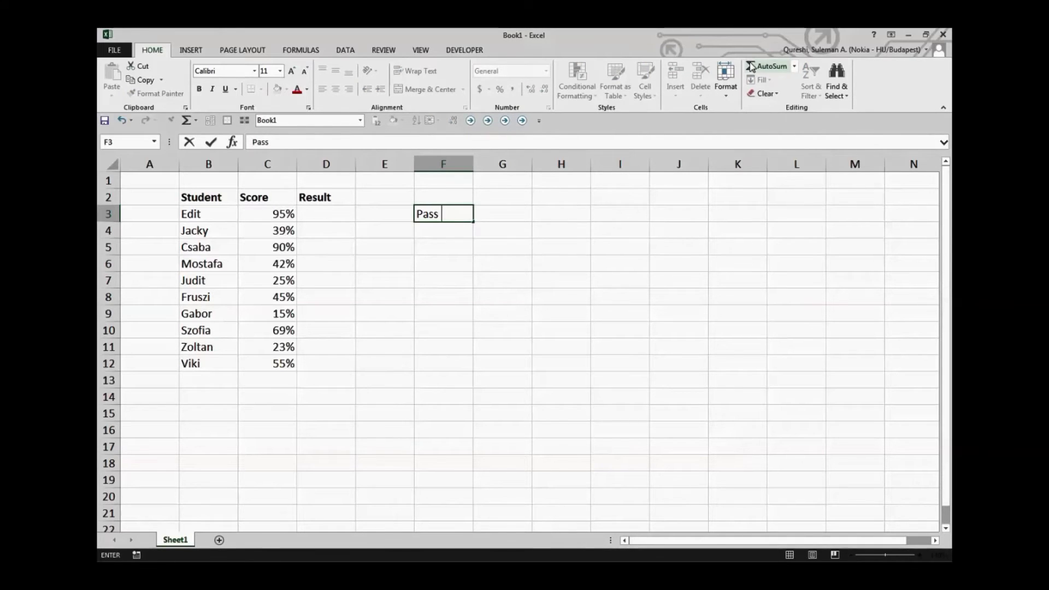
type(" Rate")
key("Return")
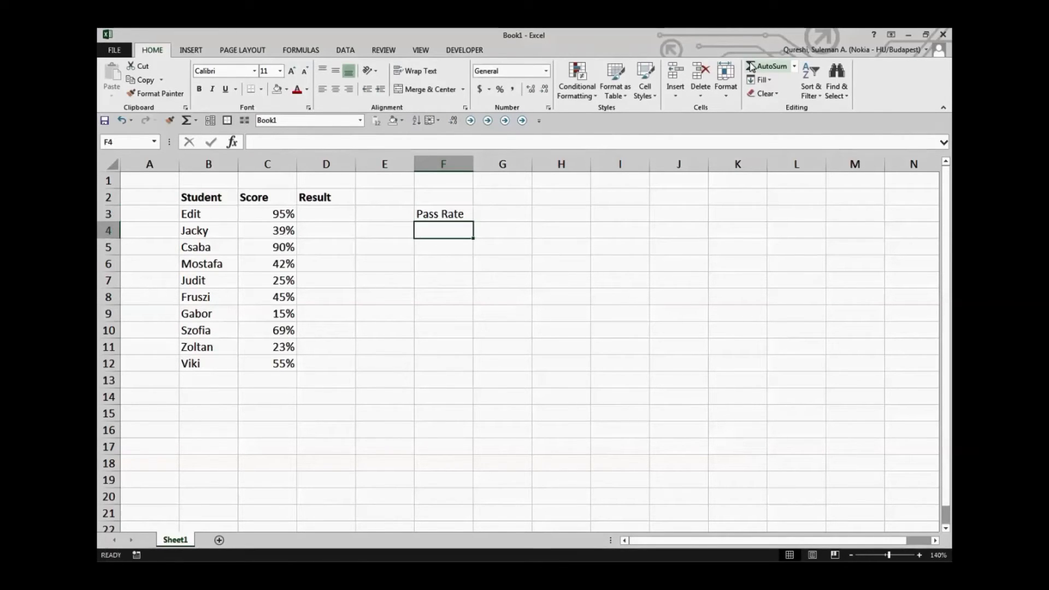
key("Up")
key("Right")
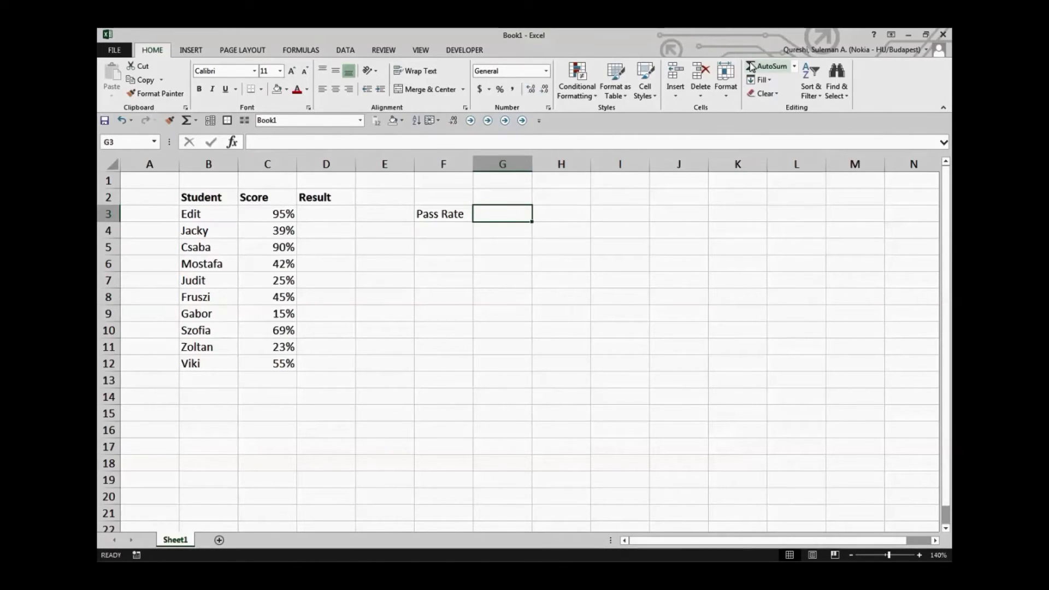
type("40%")
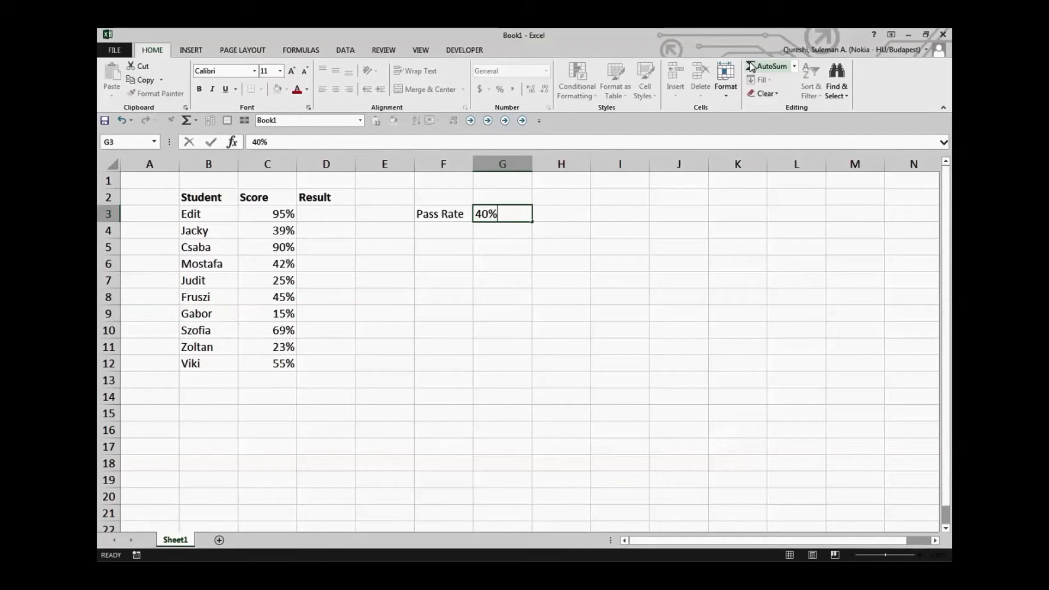
key("Return")
key("Up")
key("Left")
Step: Begin an IF formula in cell D3 by typing =IF(
key("Right")
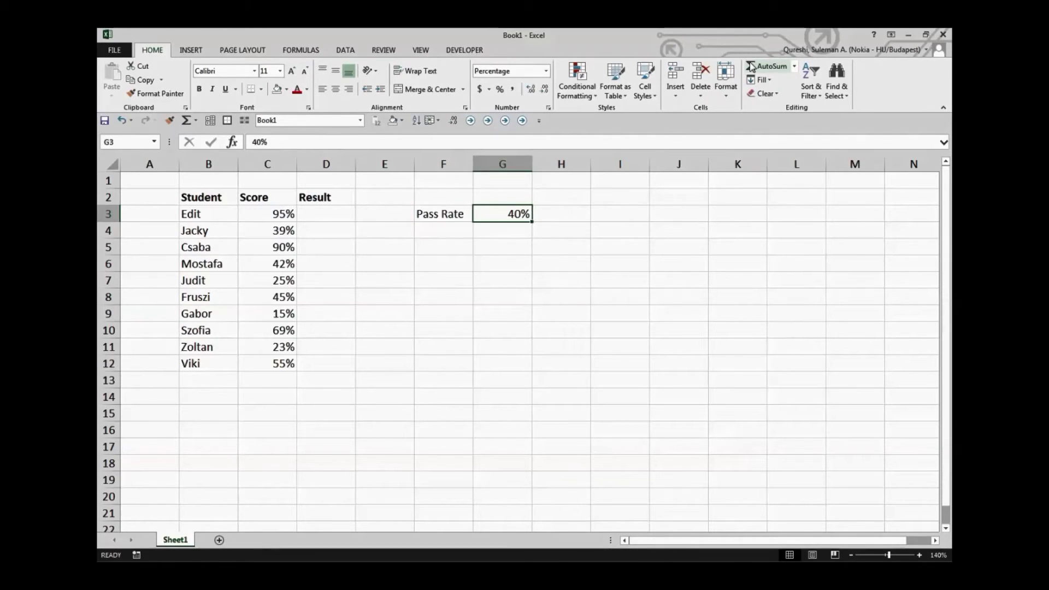
key("Left")
key("Left")
key("Left")
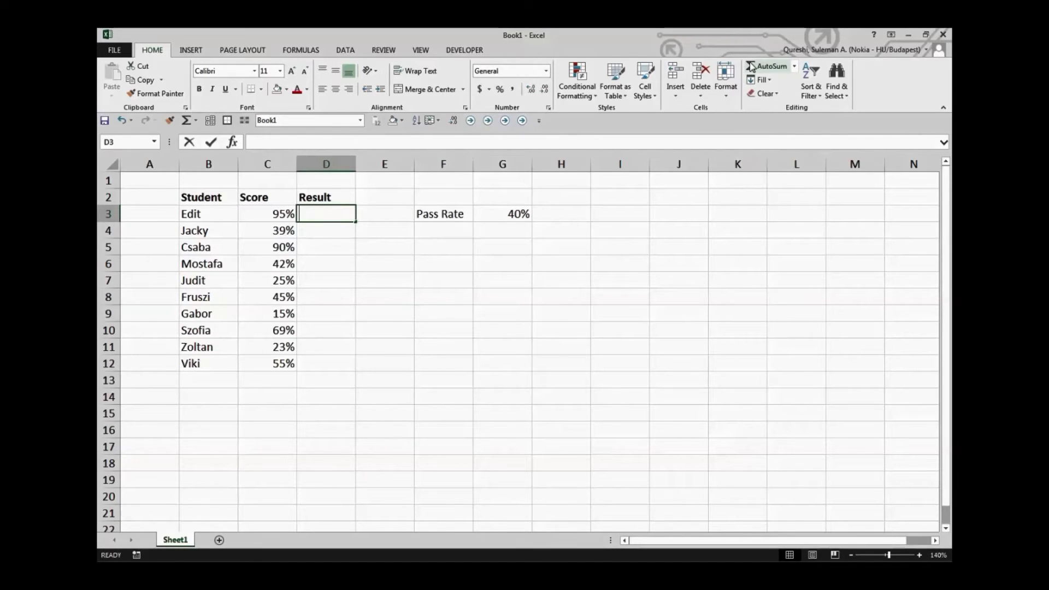
type("=IF(")
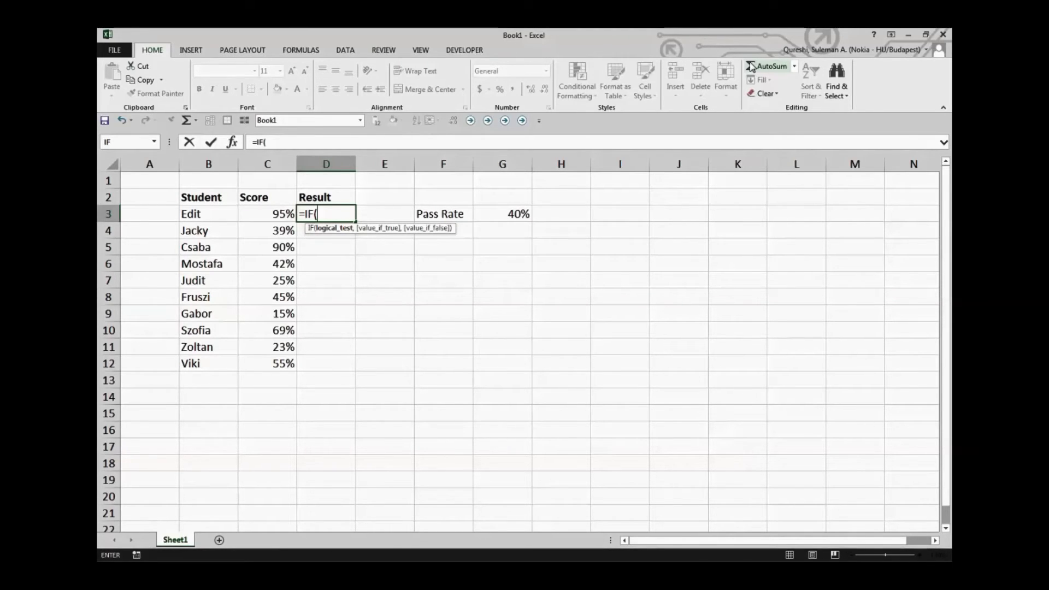
Step: Complete D3 as =IF(C3>G3,"Pass","Fail") so the first student shows Pass
key("Left")
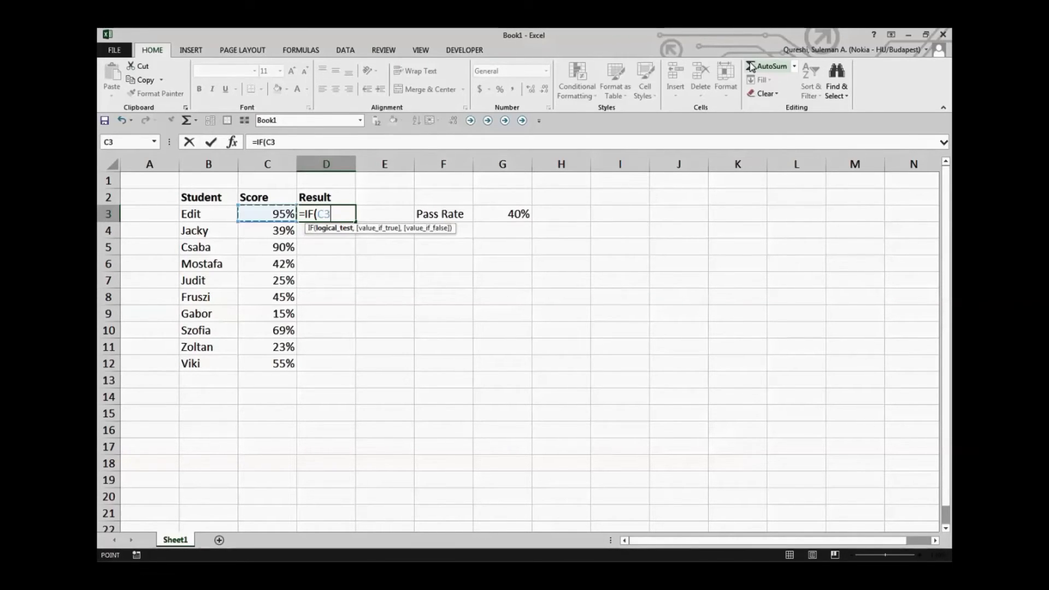
type(">")
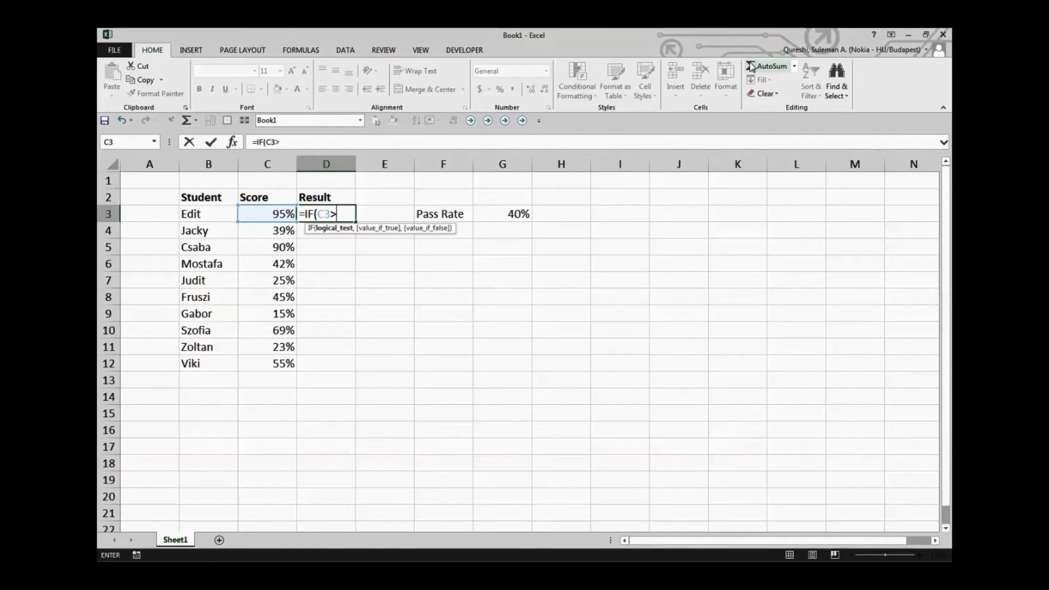
key("Right")
key("Right")
key("Right")
key("Right")
key("Left")
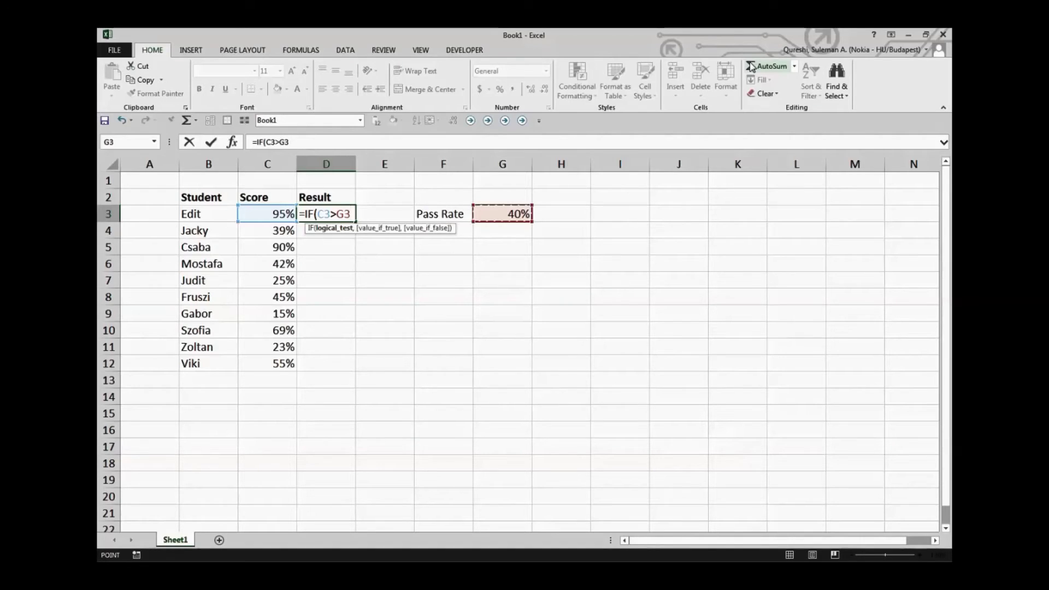
type(",")
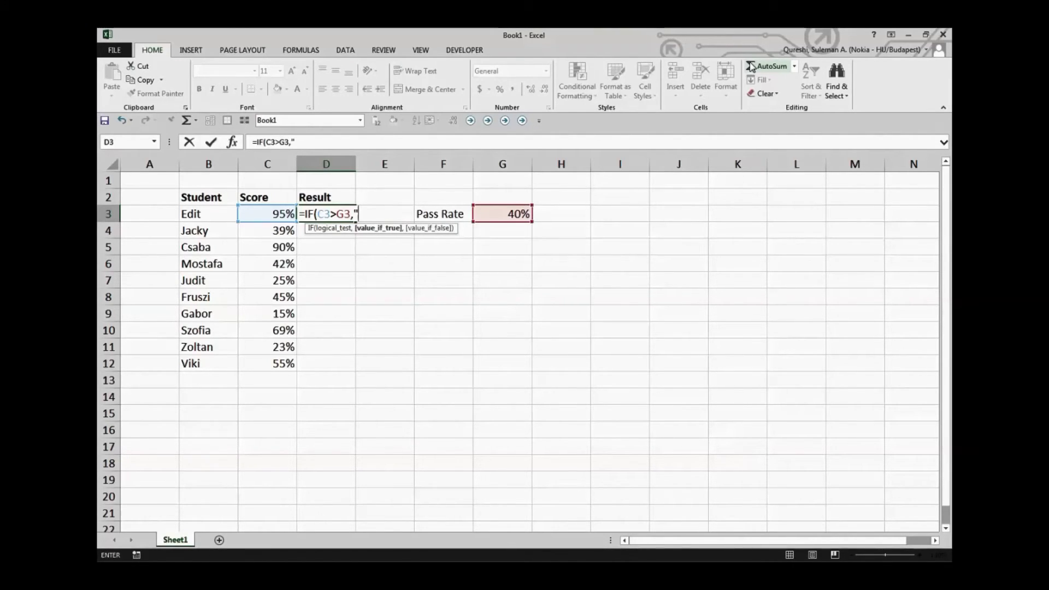
type("Pass\",")
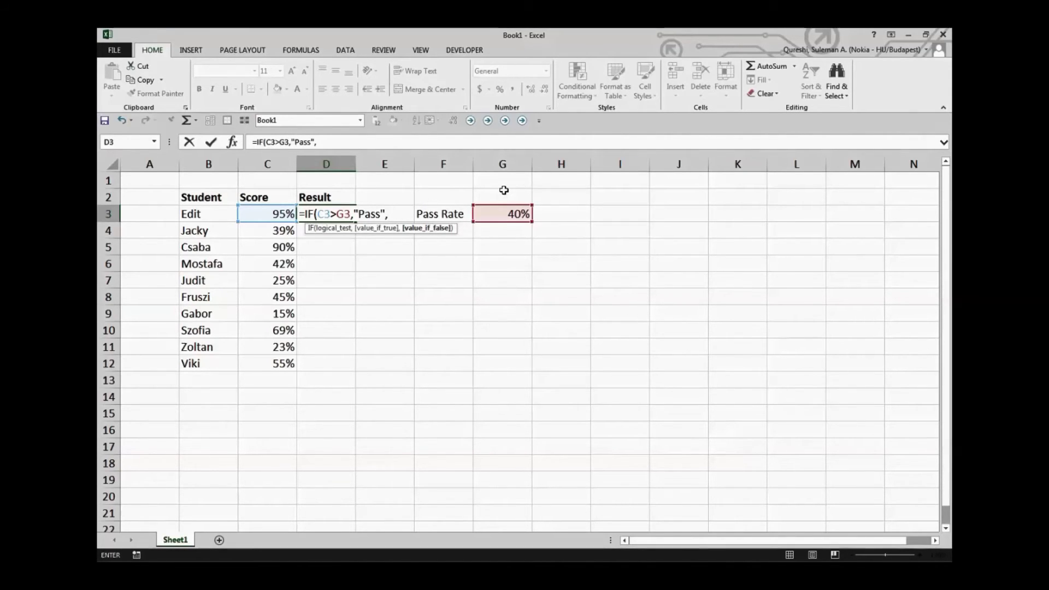
type("\"Fail\"")
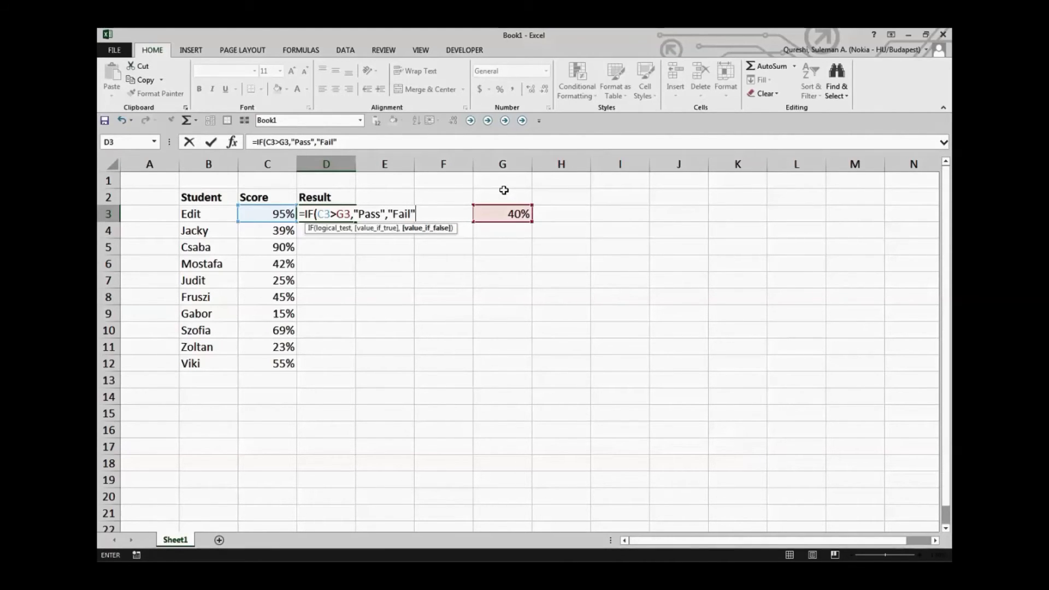
type(")")
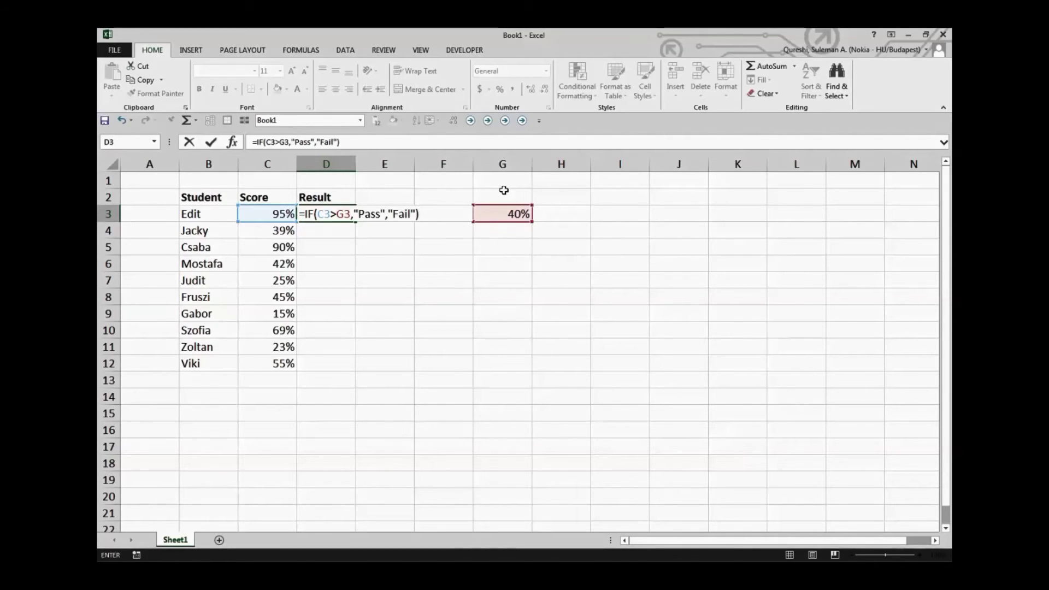
key("Return")
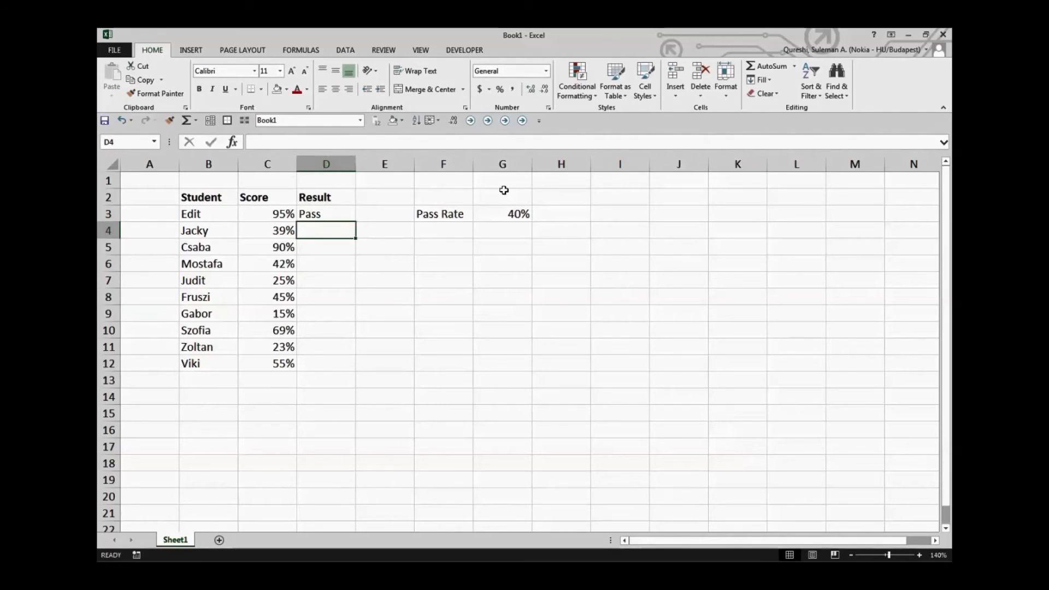
Step: Use F4 to change D3's G3 reference to $G$3, giving =IF(C3>$G$3,"Pass","Fail")
key("Up")
key("Right")
key("Right")
key("Right")
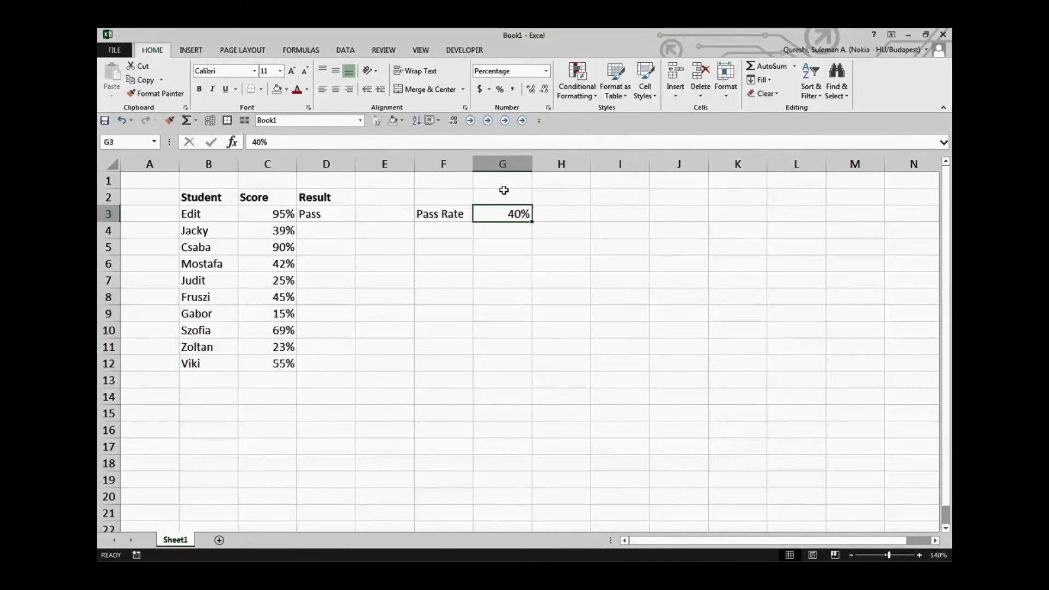
key("Left")
key("Left")
key("Left")
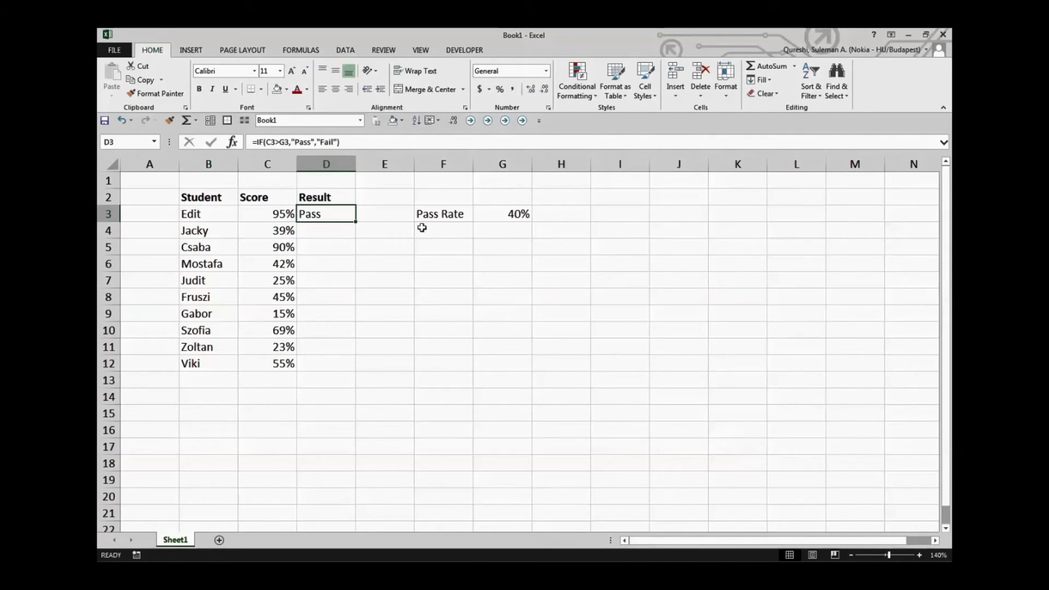
left_click(287, 142)
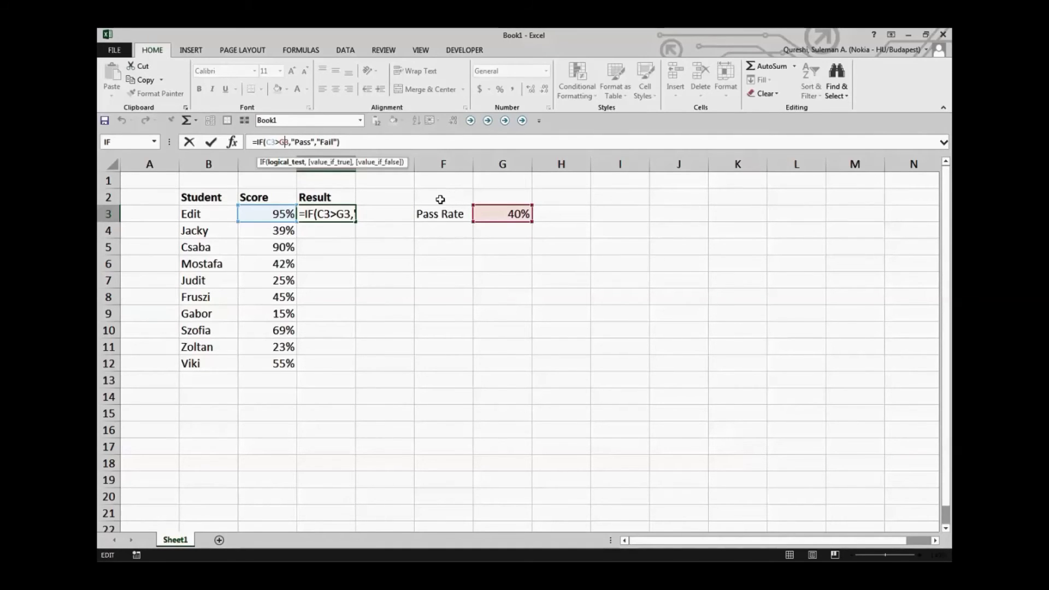
key("F4")
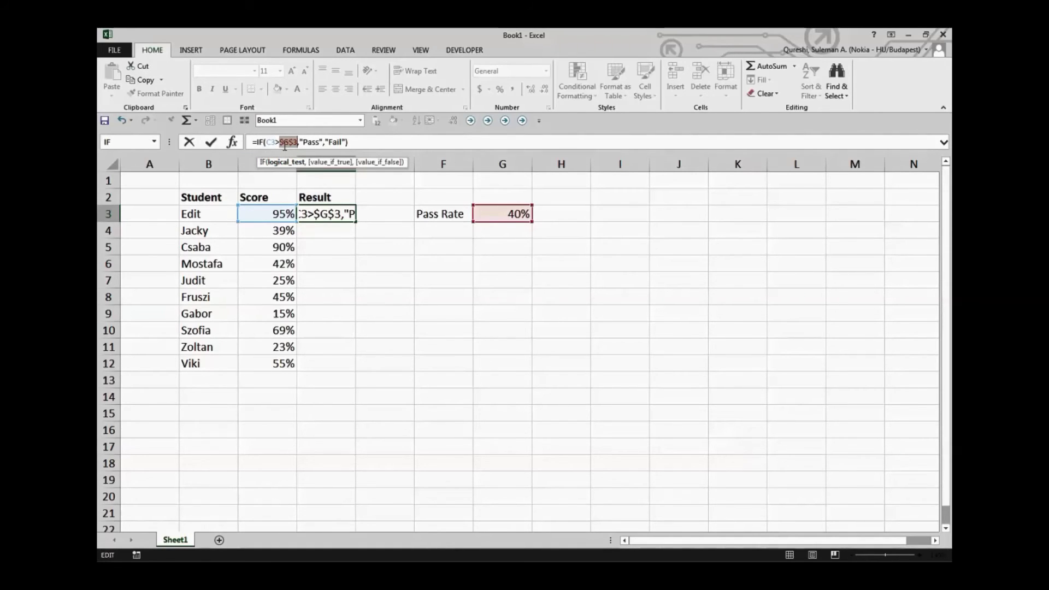
key("Return")
key("Up")
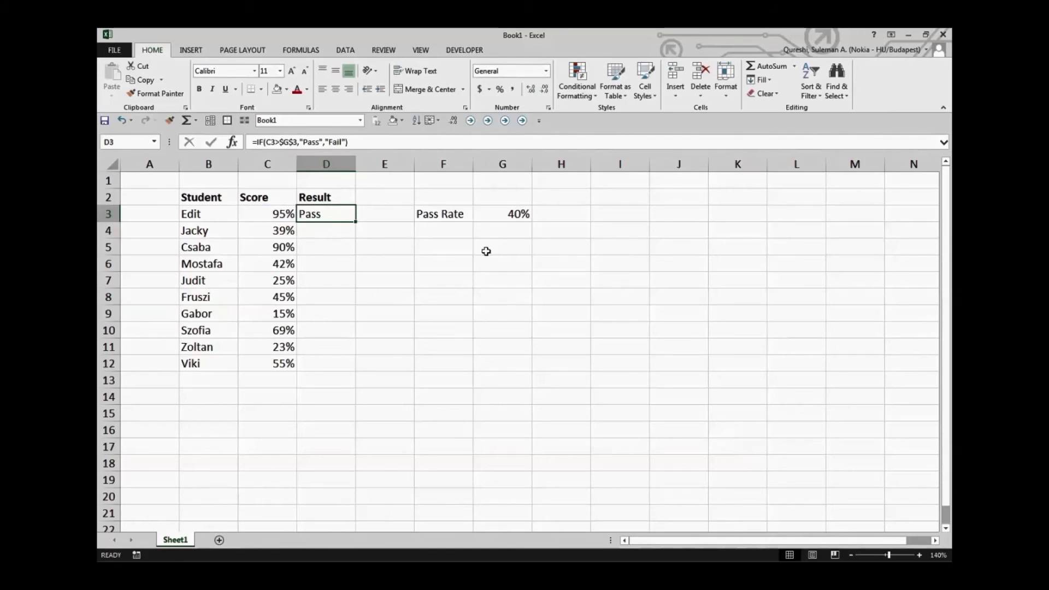
Step: Fill D3's IF formula down through D12 using the fill handle
left_click_drag(355, 222, 335, 377)
left_click(321, 249)
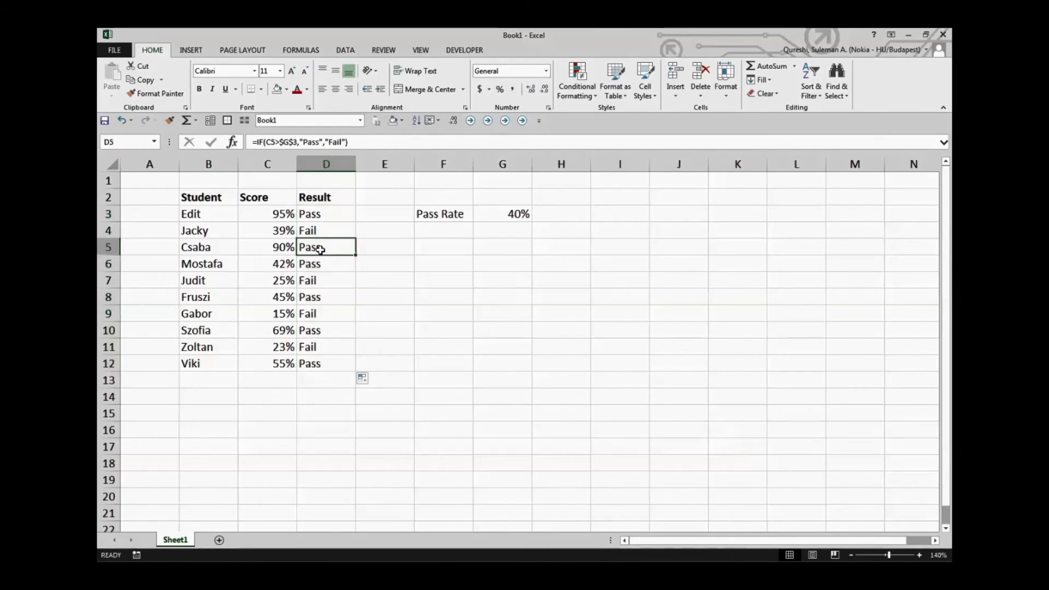
left_click(324, 218)
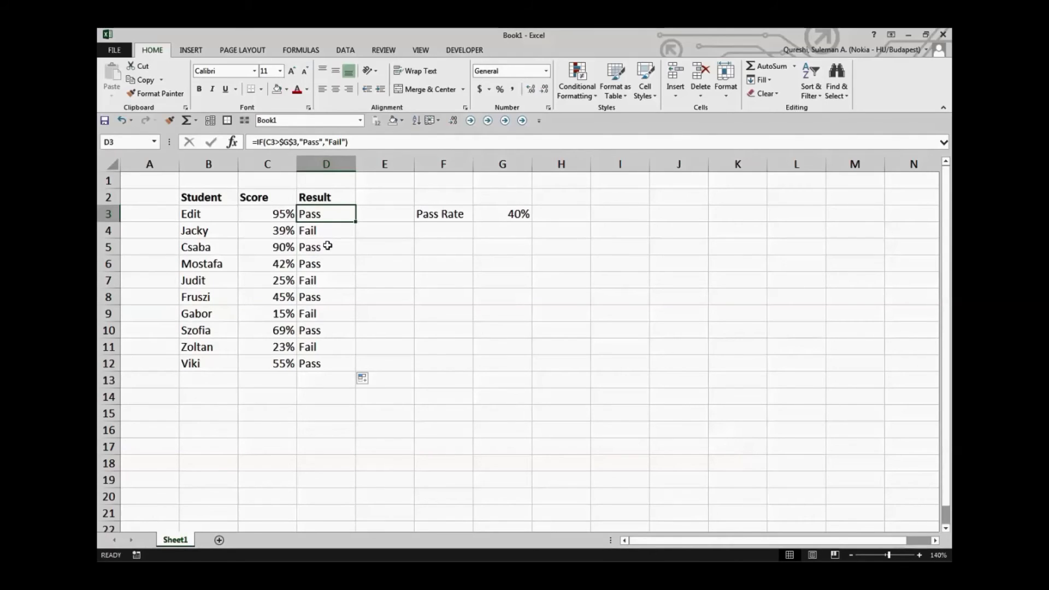
Step: Check the copied formulas in D5 and D10, then select the B2:D2 headers
left_click(328, 245)
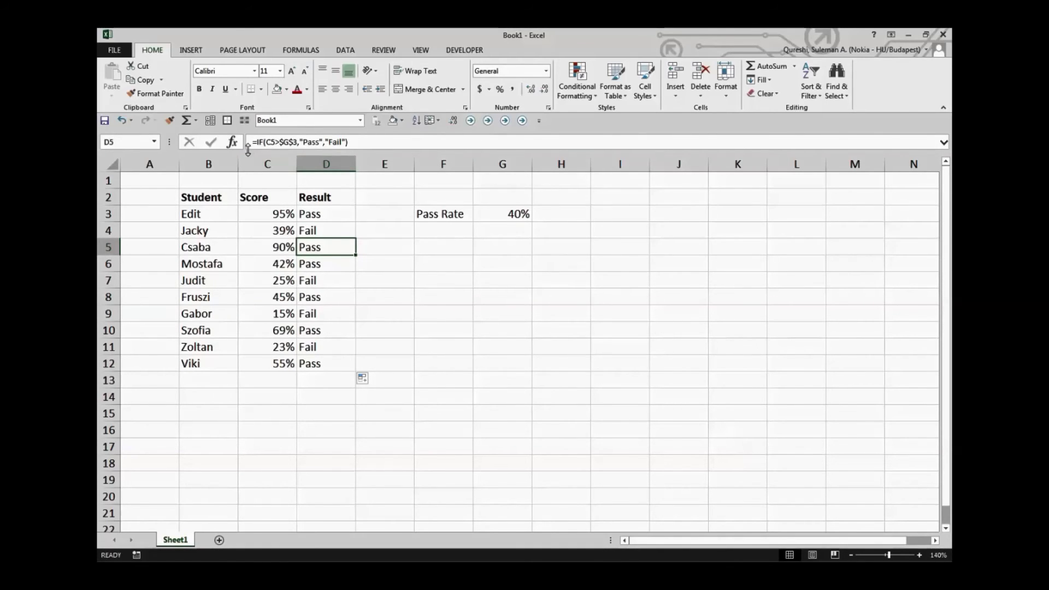
left_click(328, 330)
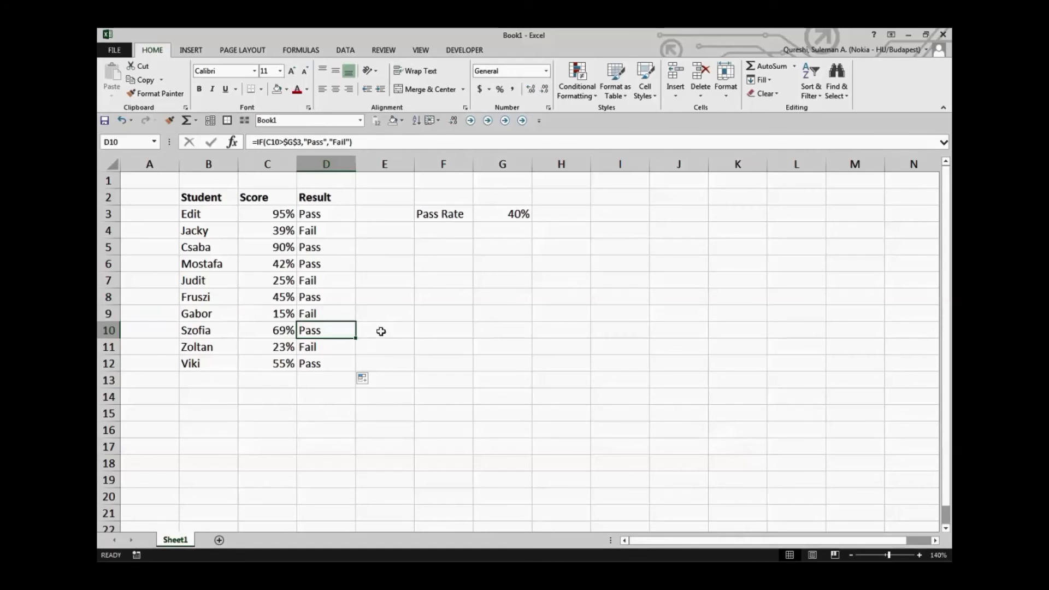
left_click_drag(330, 214, 332, 373)
left_click_drag(204, 197, 304, 198)
Step: Fill the B2:D2 header row and the 40% cell G3 cyan
left_click(287, 89)
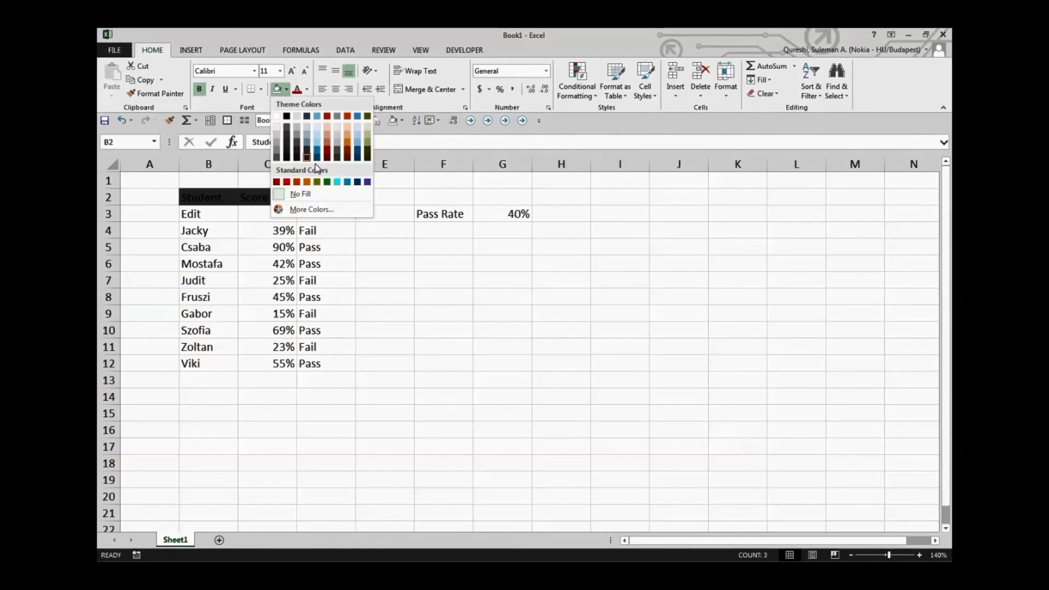
left_click(338, 181)
left_click(500, 280)
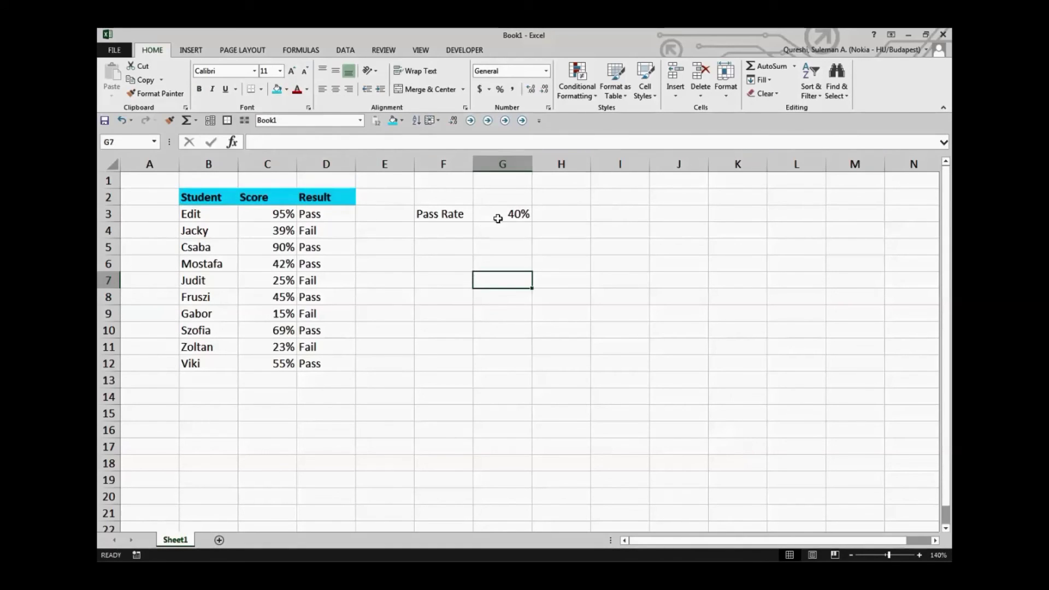
left_click(497, 214)
left_click(392, 120)
left_click(405, 344)
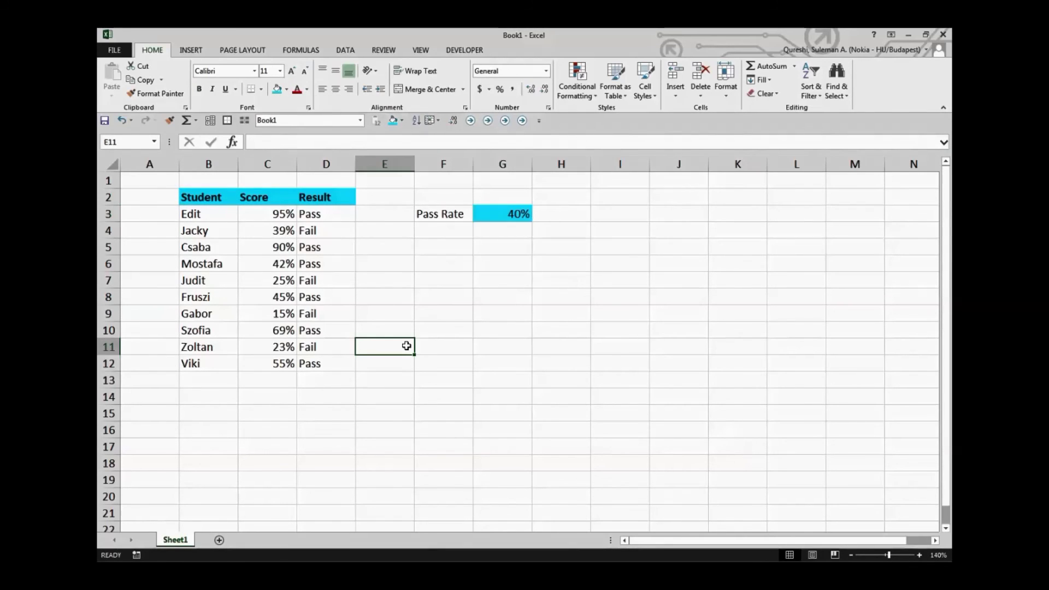
Step: Fill the four Fail results in D4, D7, D9 and D11 red
left_click_drag(310, 214, 310, 365)
left_click(325, 230)
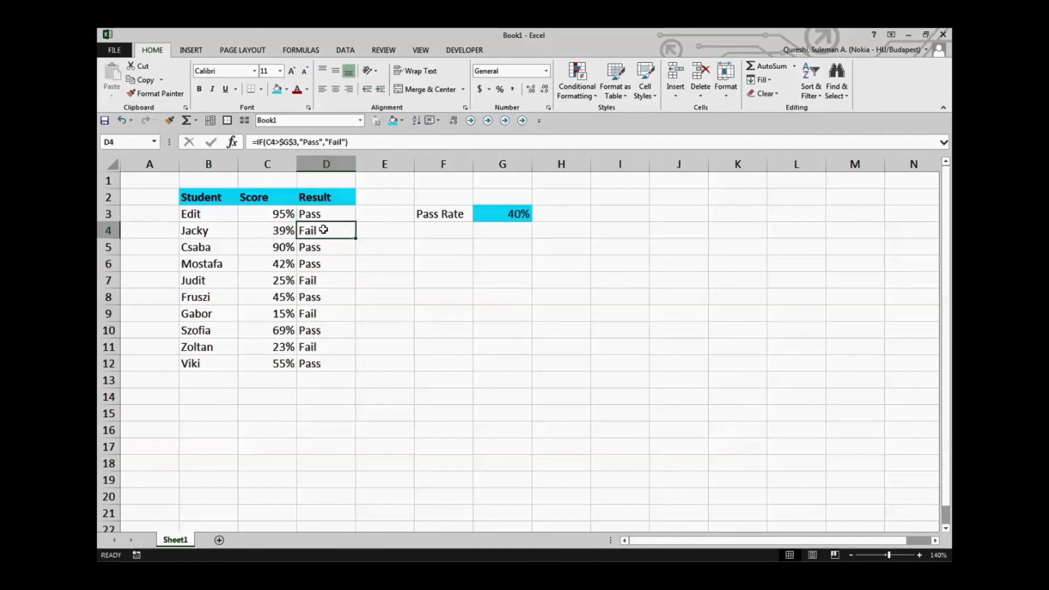
left_click(324, 278, "ctrl")
left_click(325, 311, "ctrl")
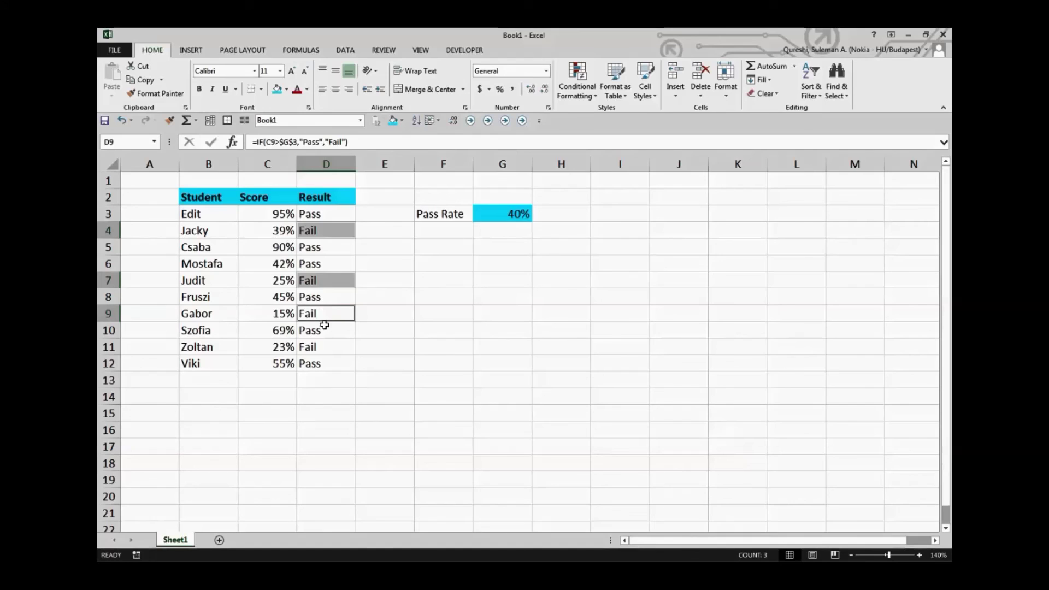
left_click(322, 345, "ctrl")
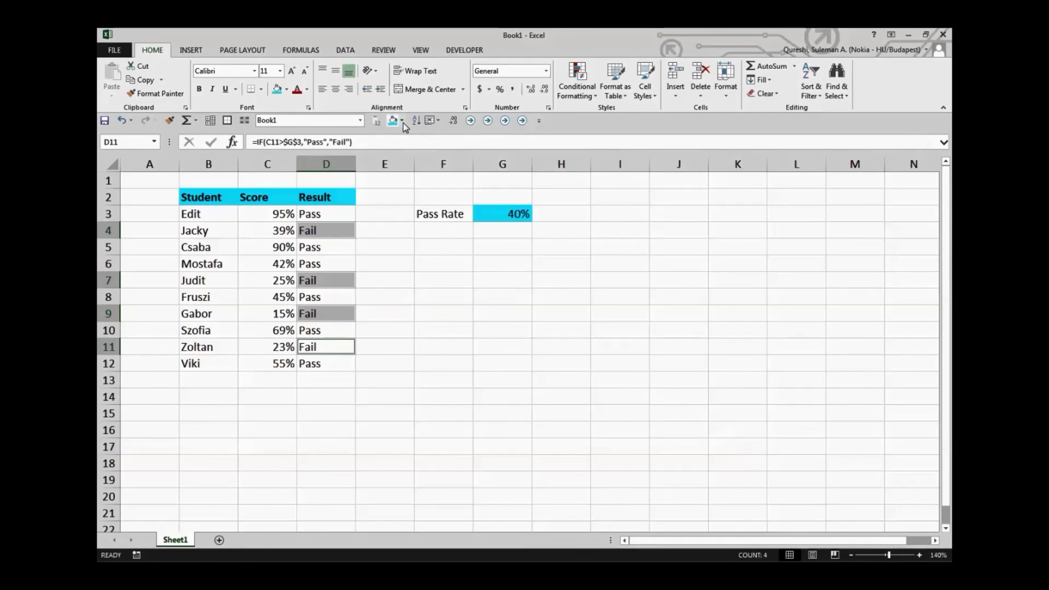
left_click(403, 121)
left_click(402, 213)
left_click(456, 374)
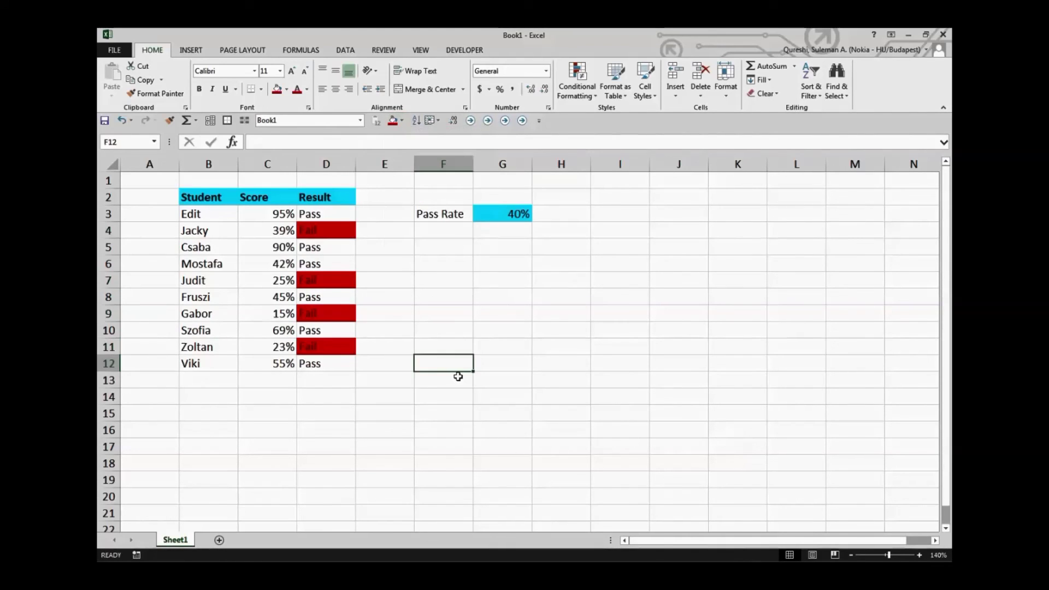